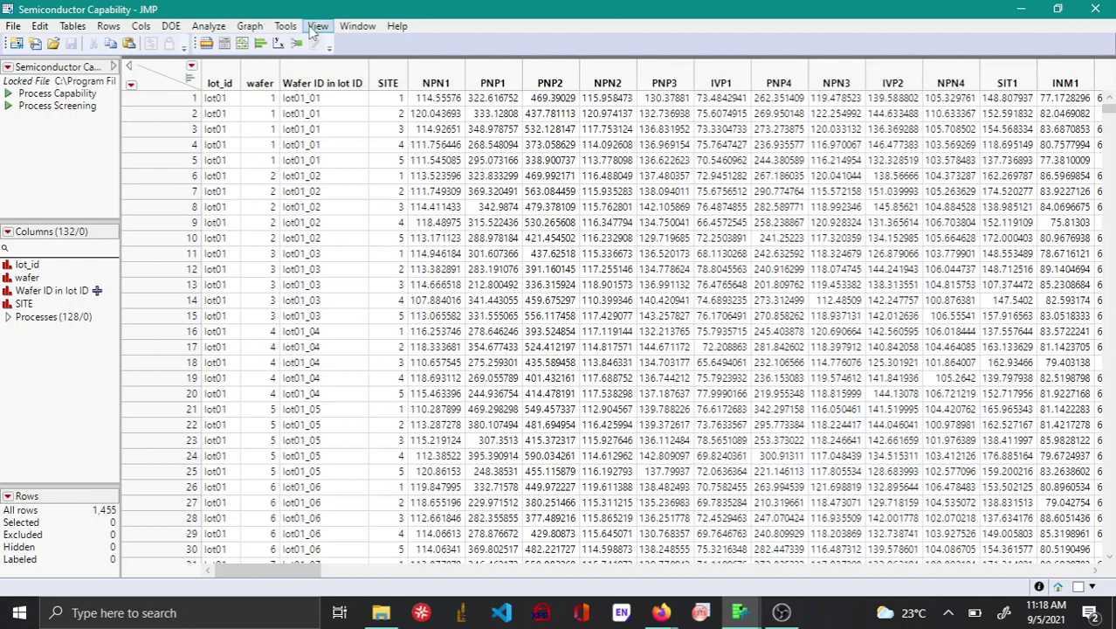
# Open the Process Capability launch window under Analyze > Quality and Process.
pyautogui.click(211, 26)
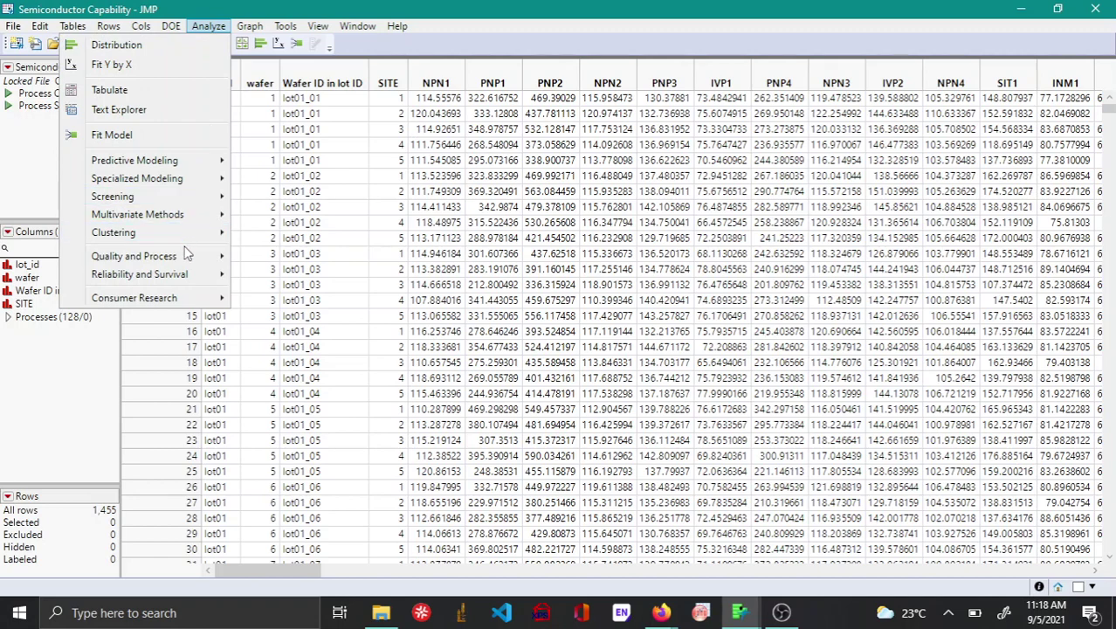
pyautogui.moveTo(183, 263)
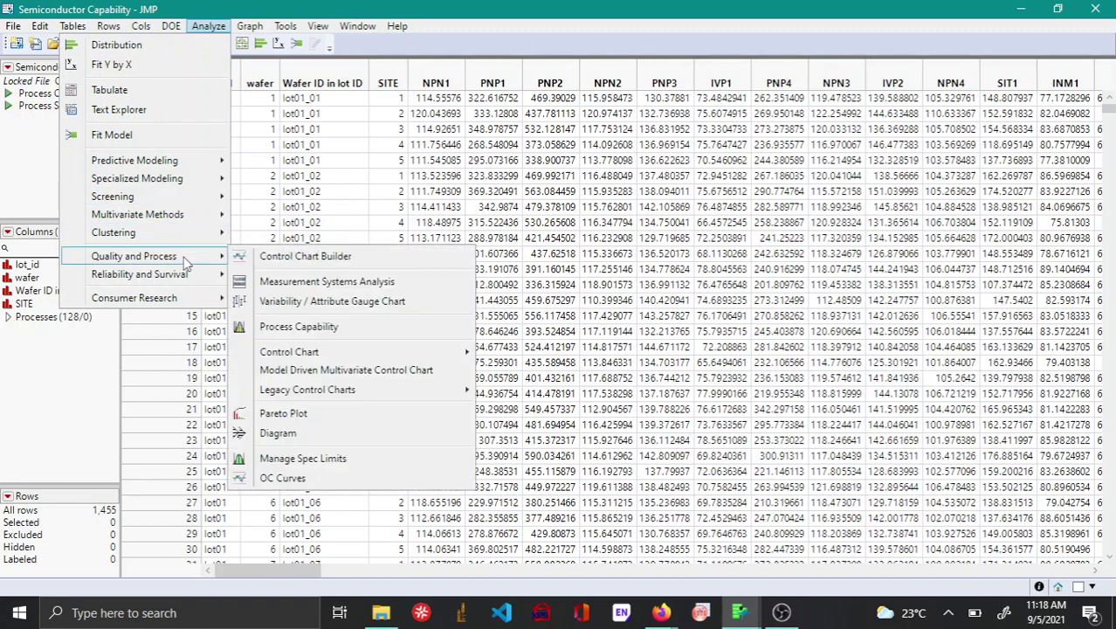
pyautogui.click(366, 325)
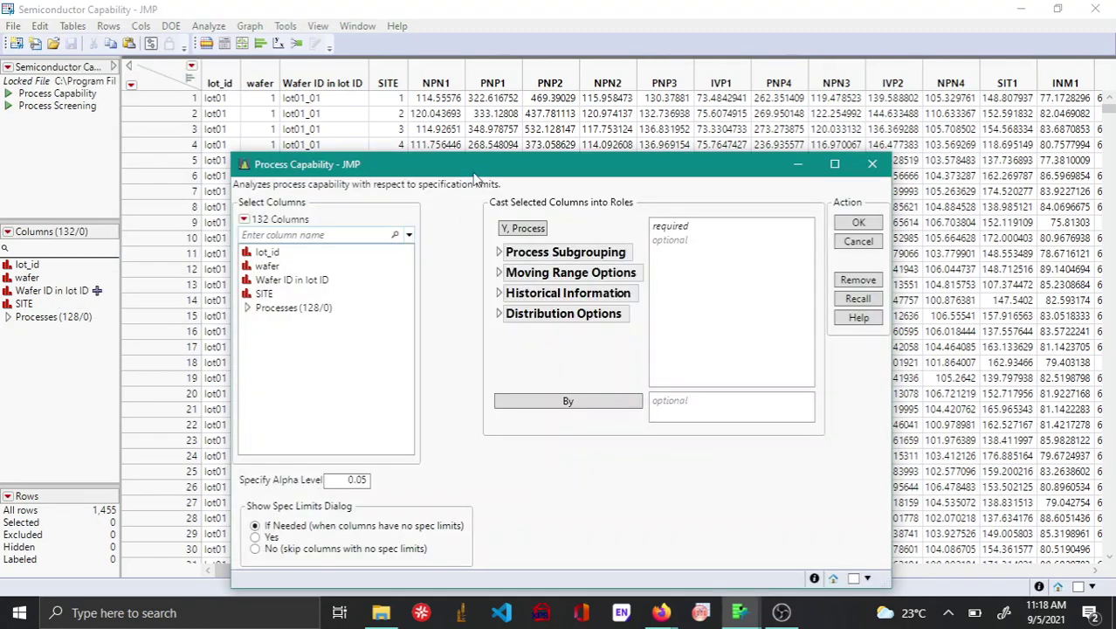
# Assign the eleven columns NPN1 through SIT1 from the Processes group as Y, Process.
pyautogui.moveTo(476, 173); pyautogui.dragTo(468, 80)
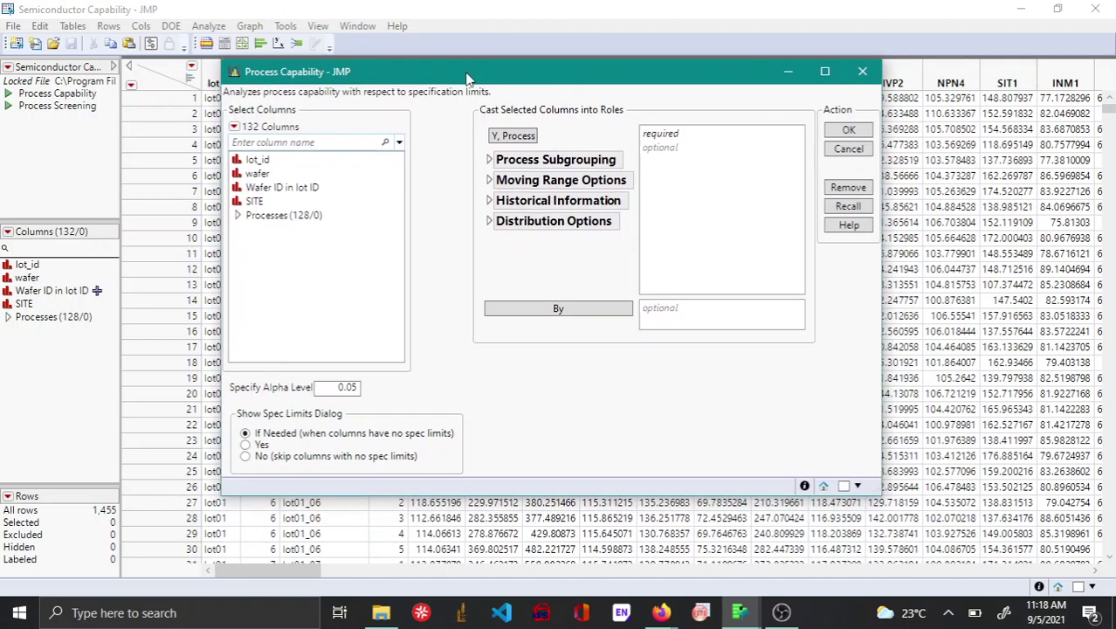
pyautogui.click(236, 217)
pyautogui.scroll(-1, 278, 278)
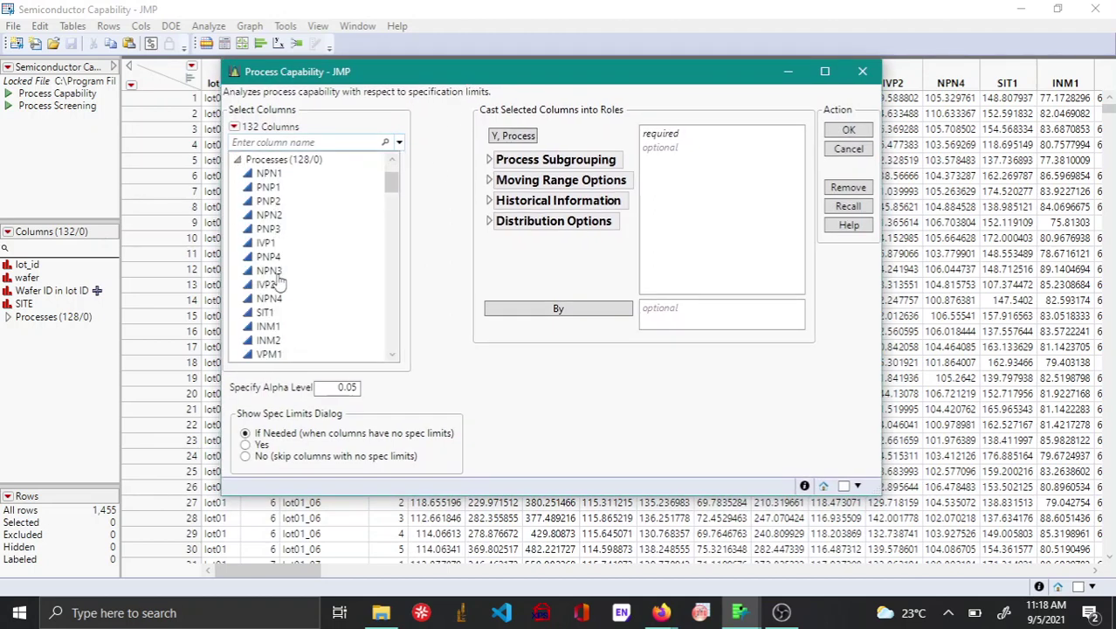
pyautogui.scroll(-1, 306, 288)
pyautogui.scroll(2, 298, 319)
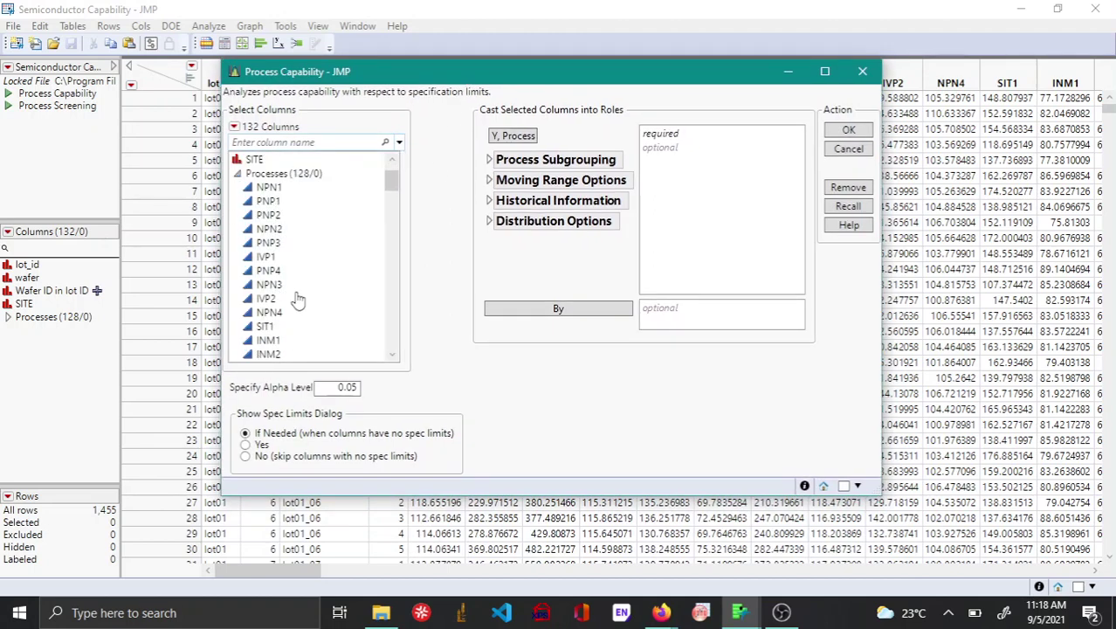
pyautogui.click(277, 188)
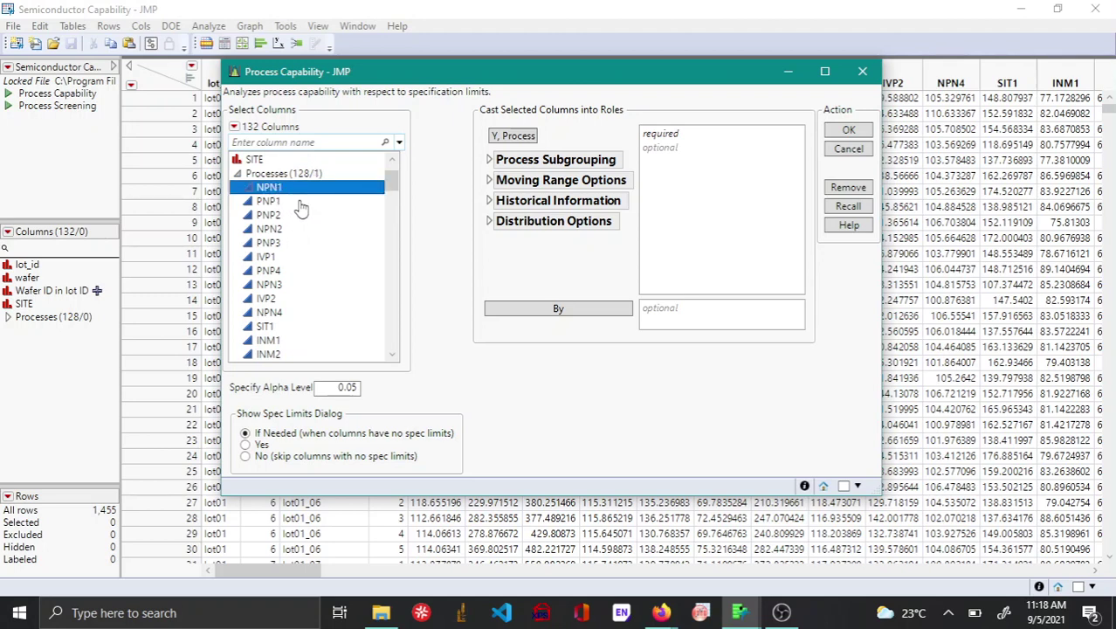
pyautogui.keyDown('shift'); pyautogui.click(266, 327); pyautogui.keyUp('shift')
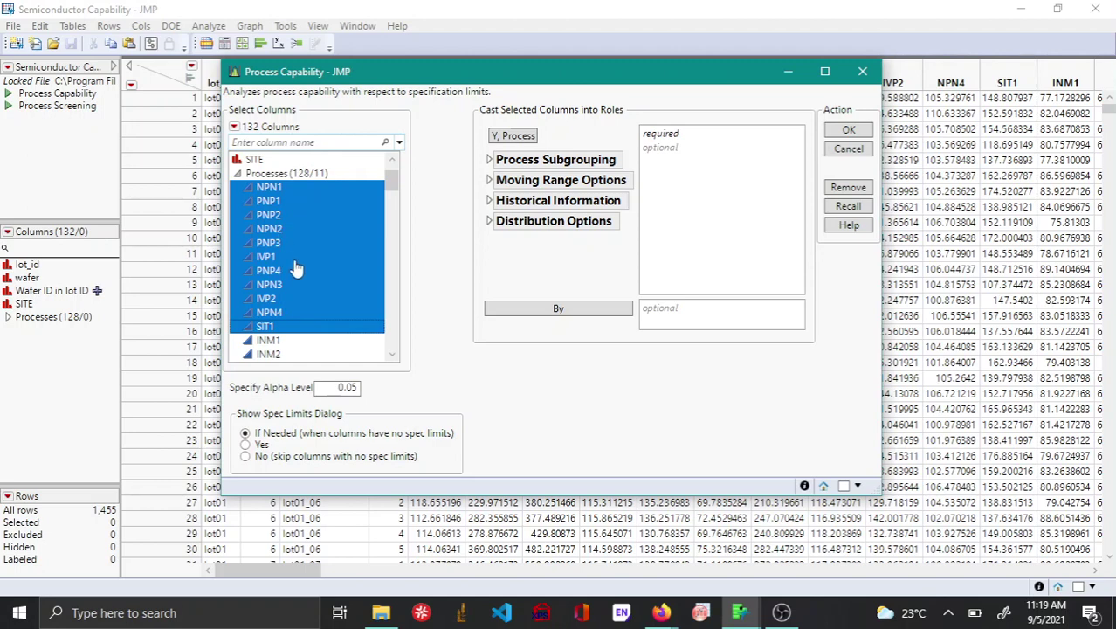
pyautogui.click(510, 137)
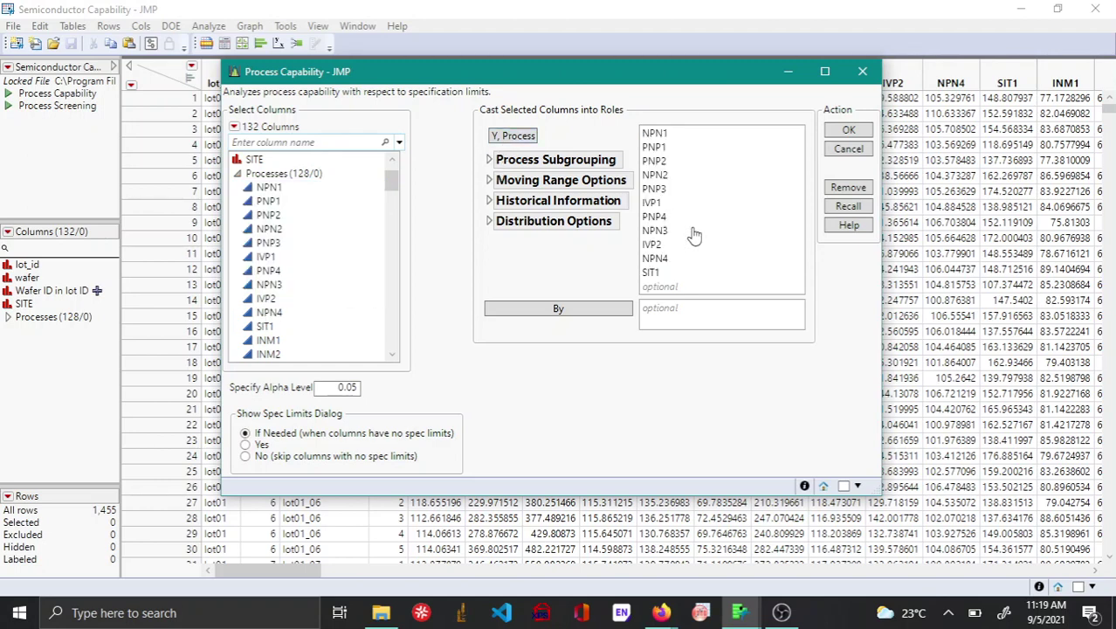
# Review the subgrouping, moving range, historical sigma and distribution option sections.
pyautogui.click(488, 162)
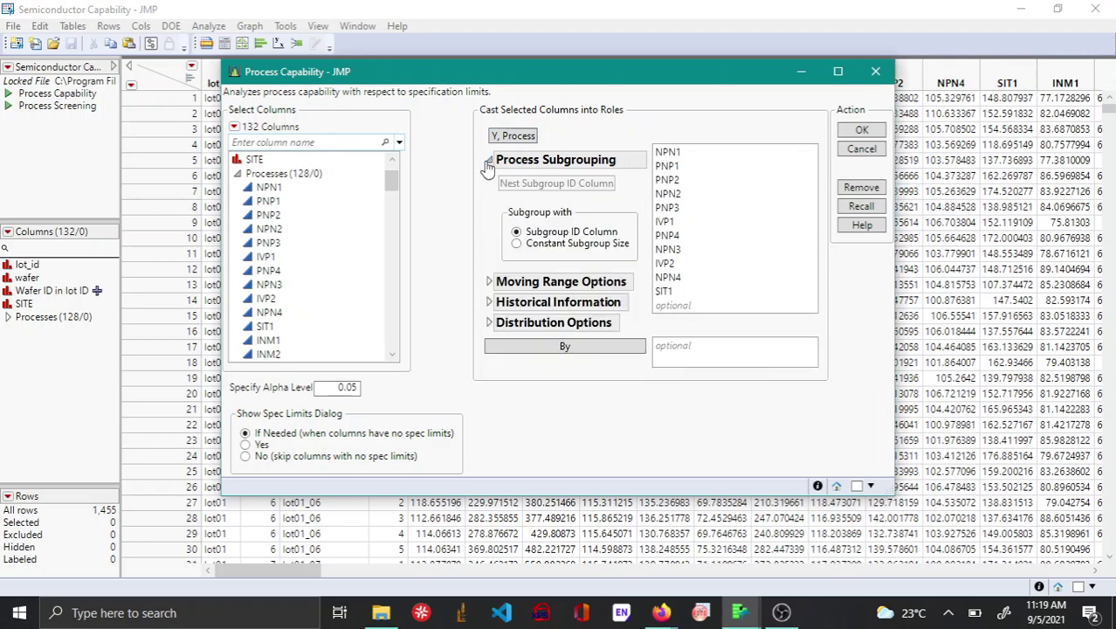
pyautogui.click(489, 162)
pyautogui.click(490, 181)
pyautogui.click(490, 180)
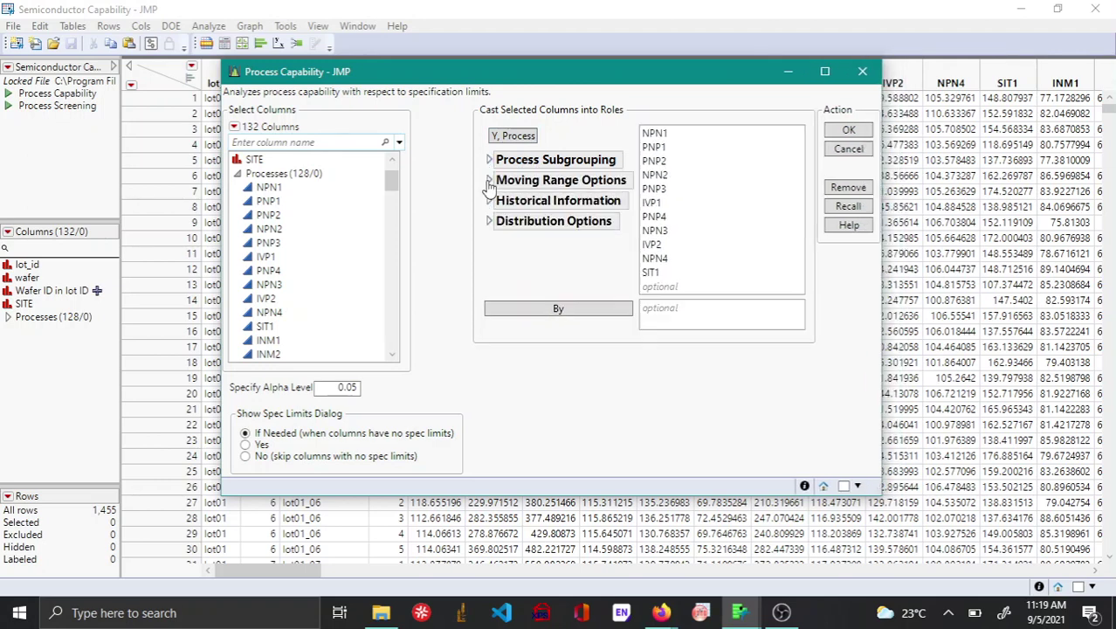
pyautogui.click(490, 201)
pyautogui.click(489, 201)
pyautogui.click(490, 221)
pyautogui.click(490, 221)
# Run the capability analysis for the eleven processes and move the report window up-left.
pyautogui.click(850, 130)
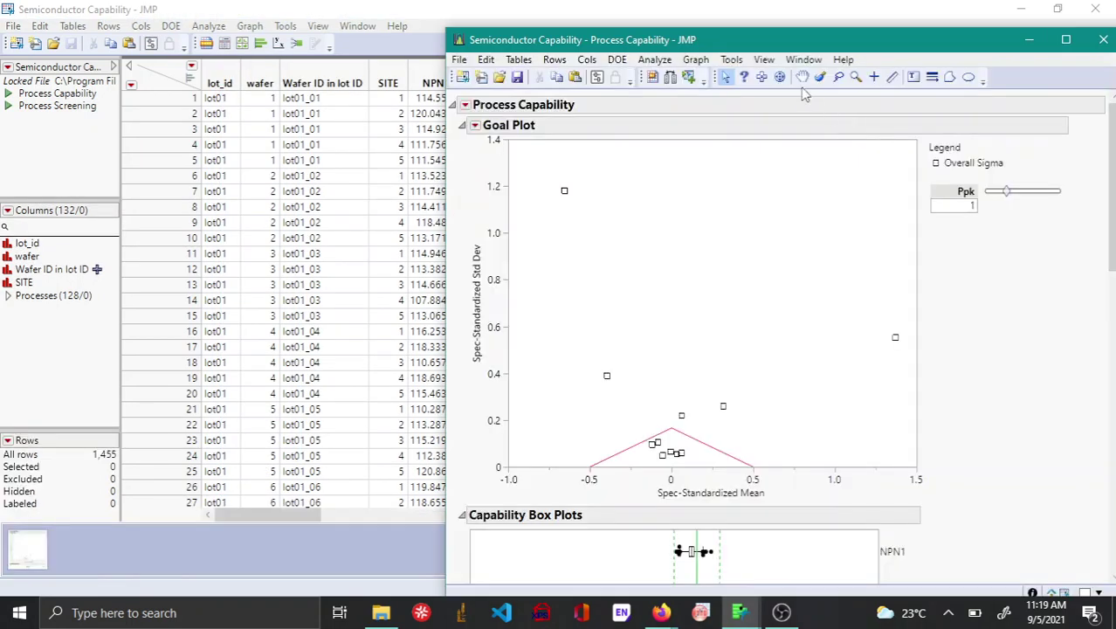
pyautogui.moveTo(795, 45); pyautogui.dragTo(749, 19)
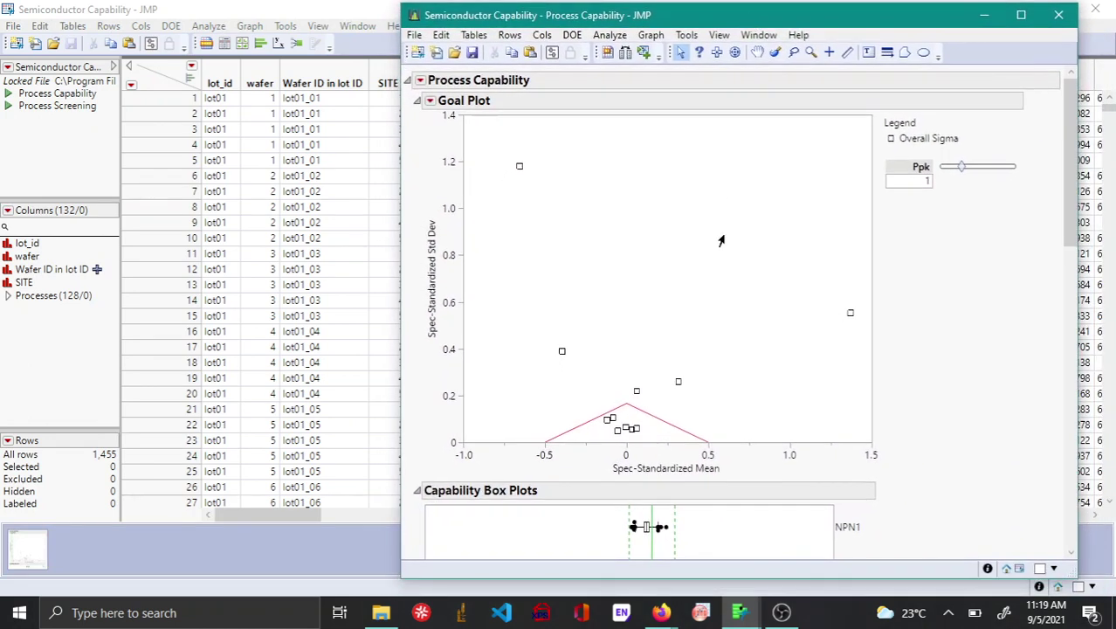
pyautogui.click(430, 102)
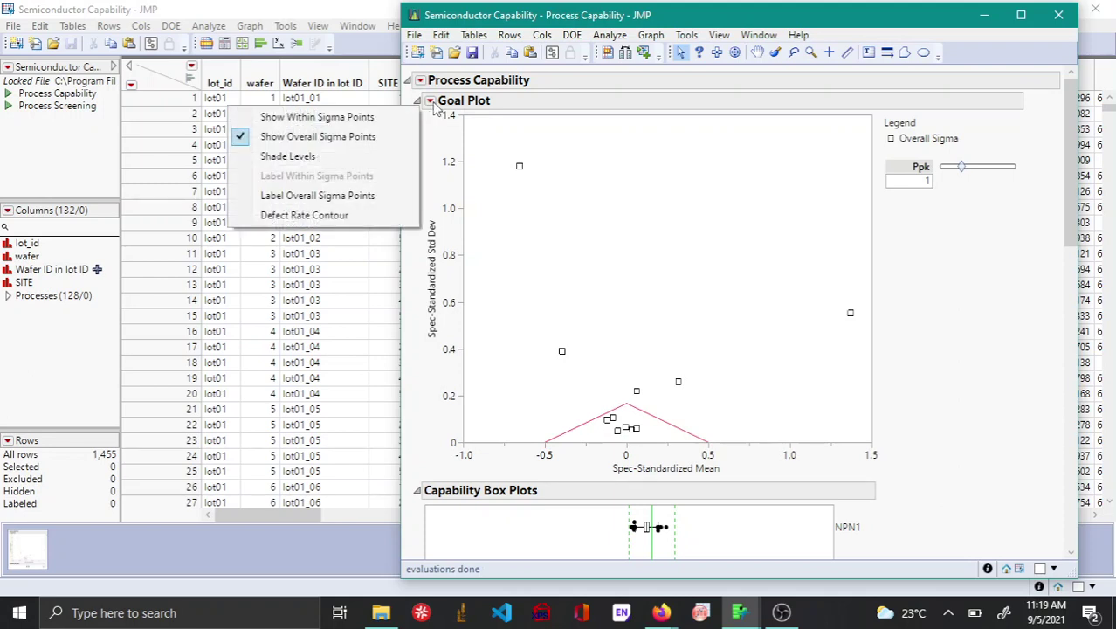
# Shade the Goal Plot's capability levels and set the Ppk goal to 1.3.
pyautogui.click(289, 156)
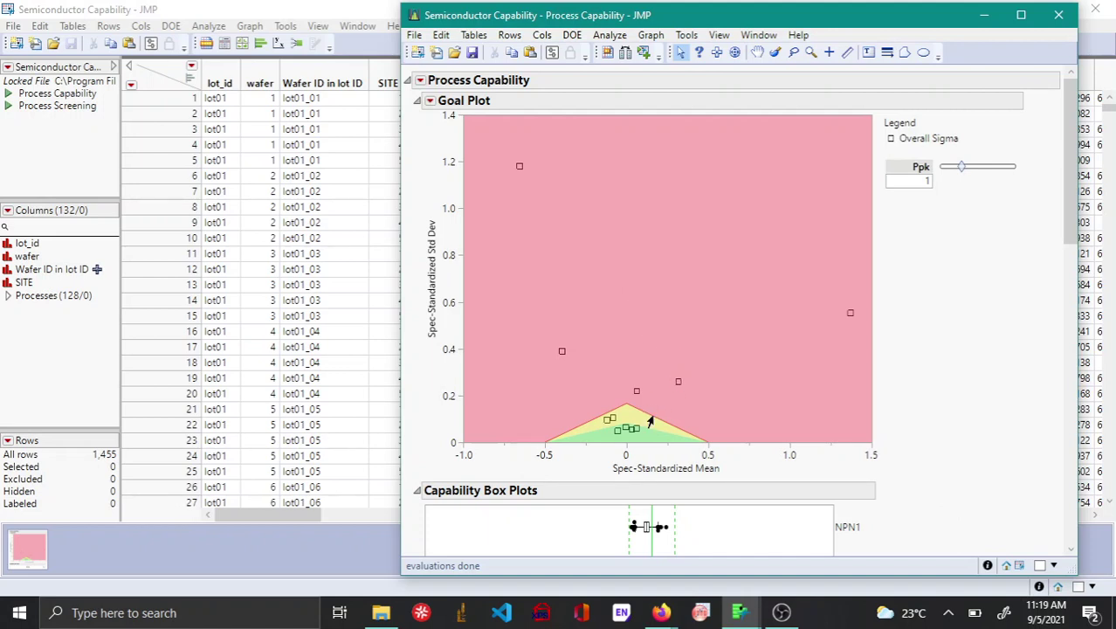
pyautogui.click(933, 180)
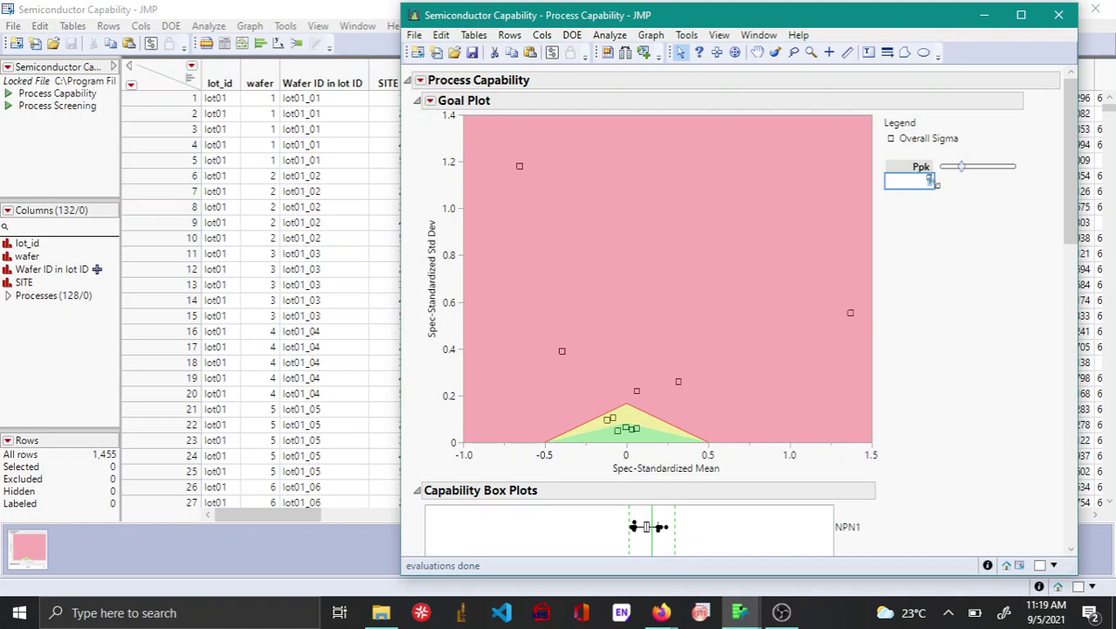
pyautogui.write('1.5')
pyautogui.press('Return')
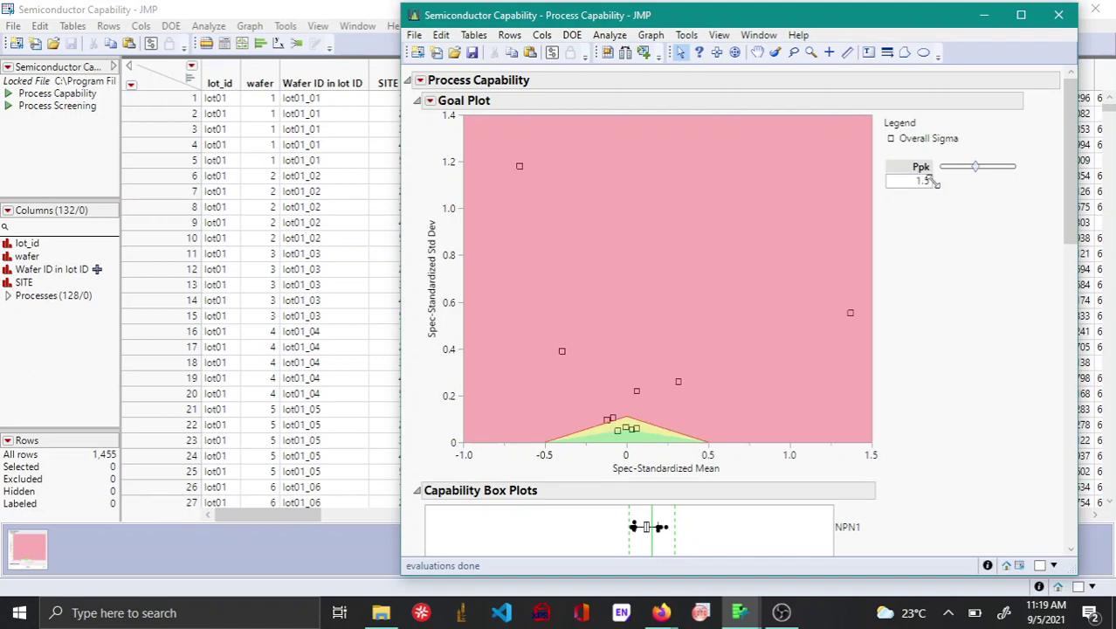
pyautogui.doubleClick(925, 181)
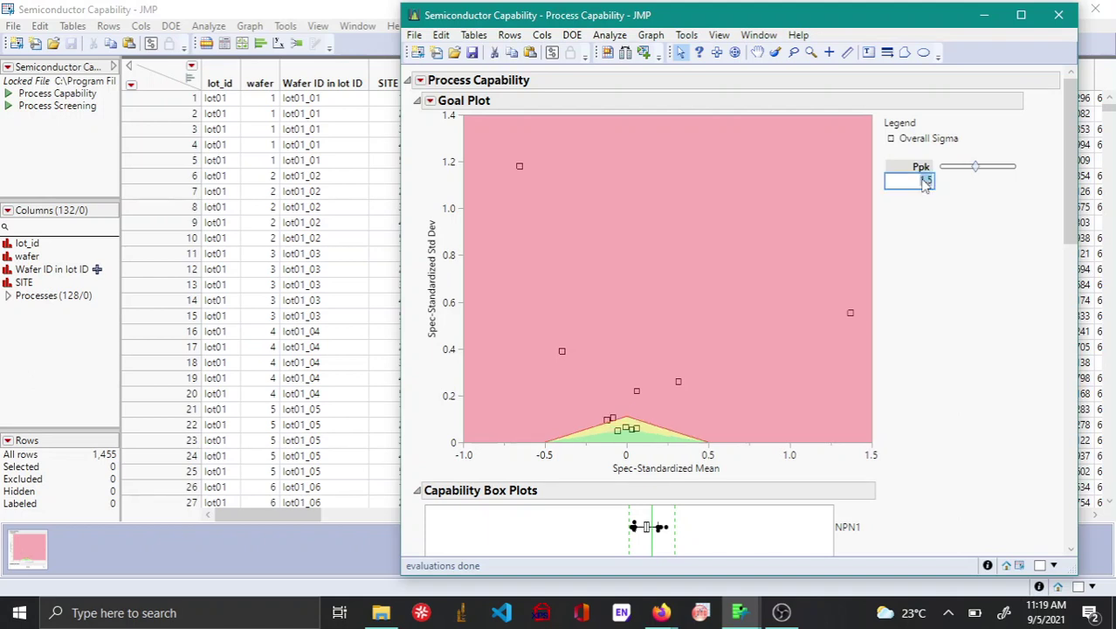
pyautogui.write('1.3')
pyautogui.press('Return')
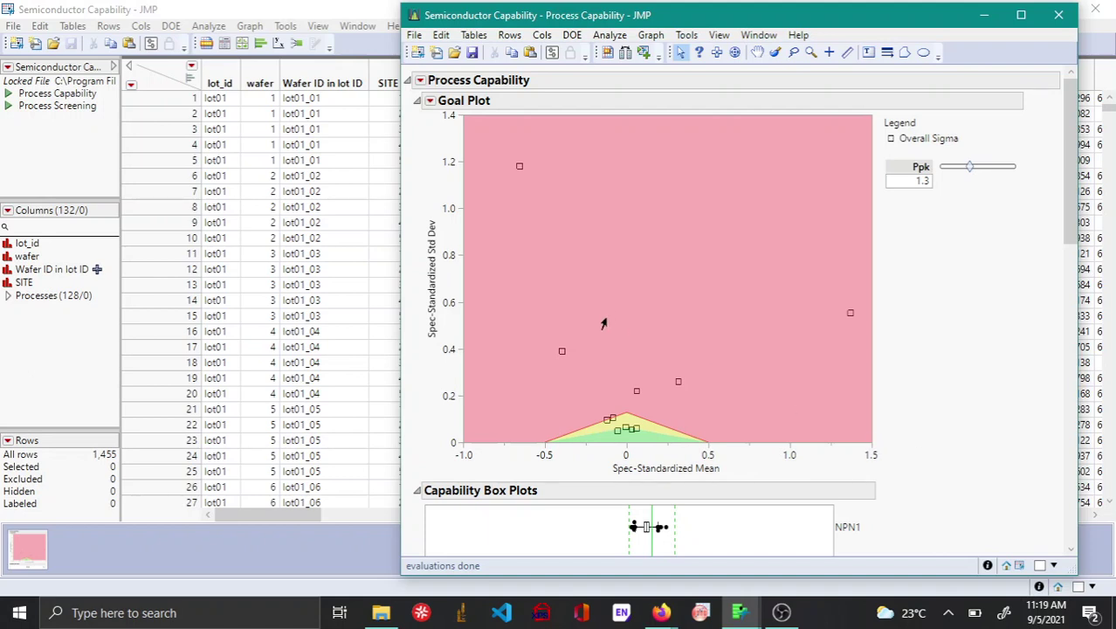
pyautogui.moveTo(609, 419)
# Scroll down to inspect the Capability Box Plots, where IVP1 and IVP2 exceed spec limits.
pyautogui.moveTo(518, 171)
pyautogui.scroll(-3, 626, 230)
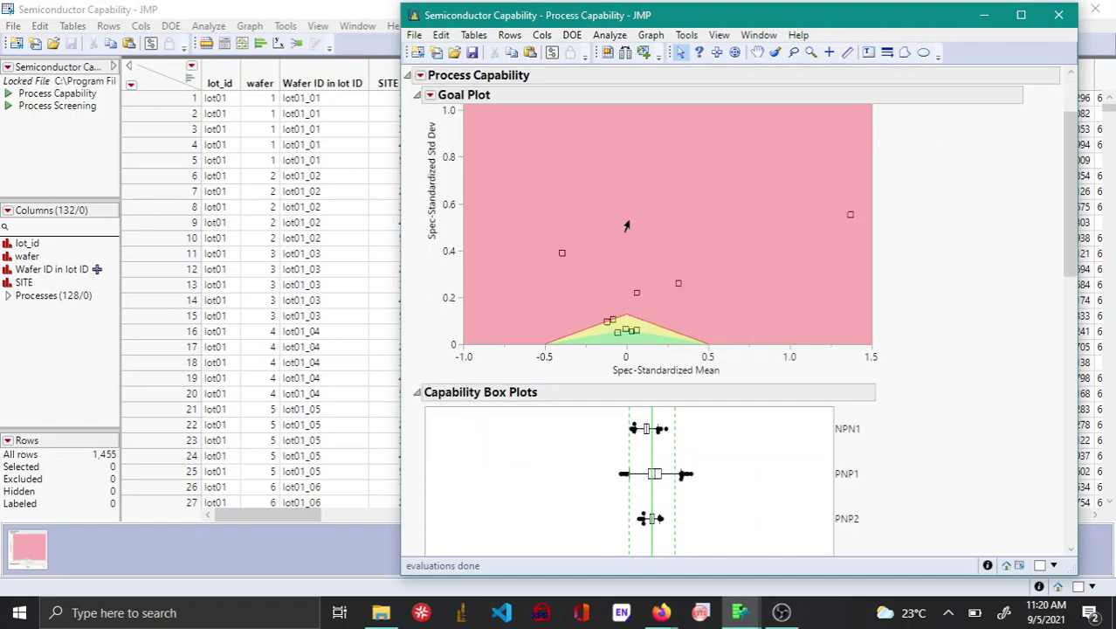
pyautogui.scroll(3, 626, 226)
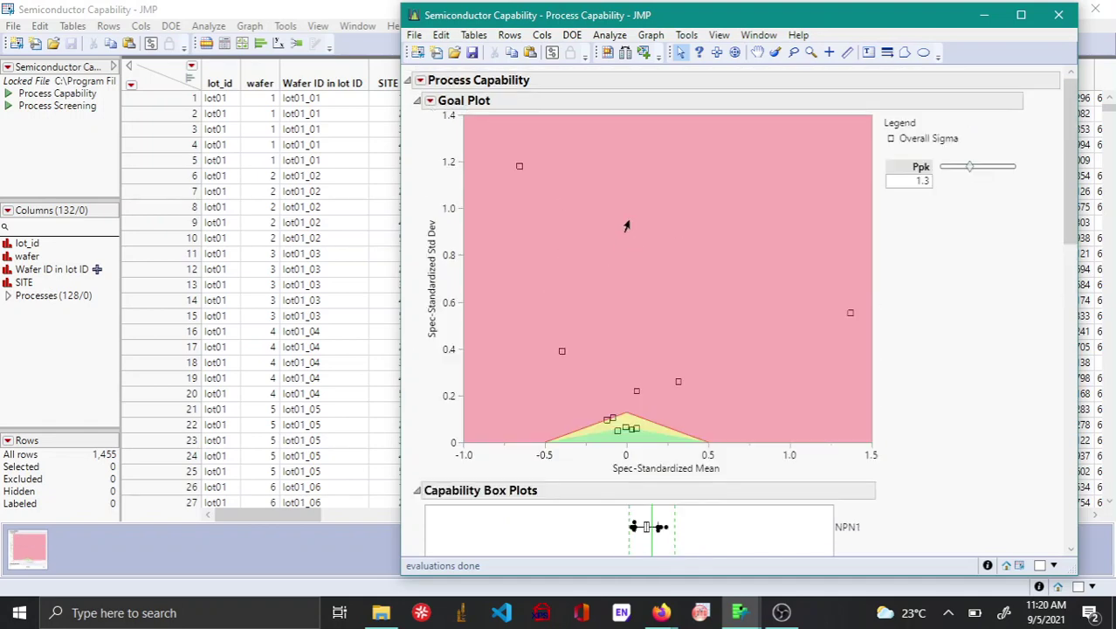
pyautogui.scroll(-4, 626, 226)
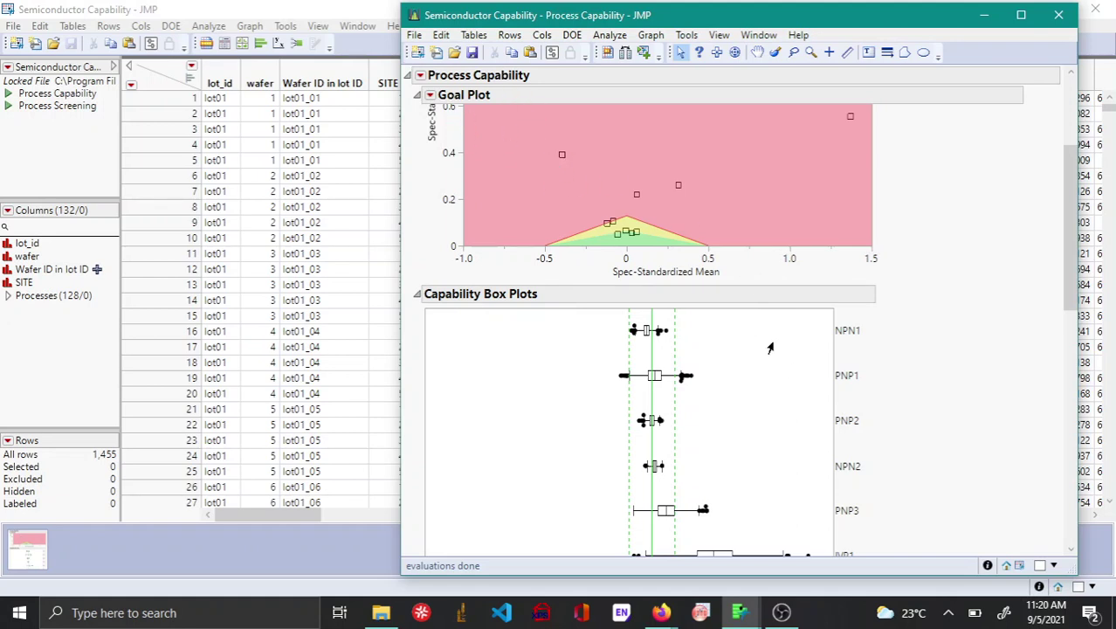
pyautogui.scroll(-5, 769, 348)
pyautogui.scroll(1, 731, 279)
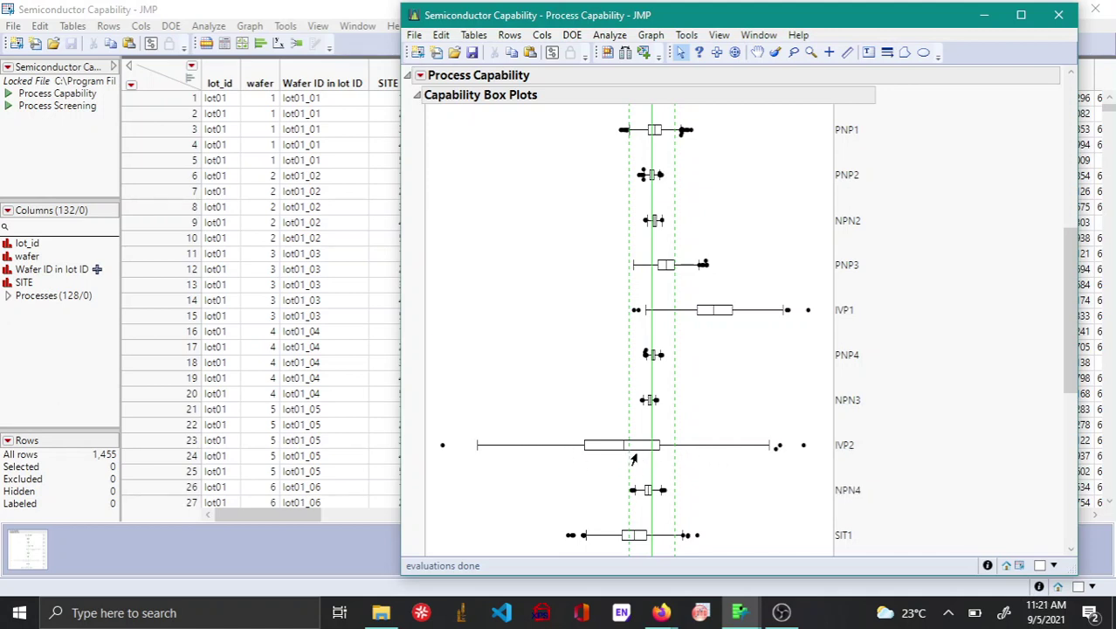
# Inspect the Capability Index Plot of Ppk per process, then return to the Goal Plot.
pyautogui.moveTo(634, 461)
pyautogui.scroll(-3, 623, 457)
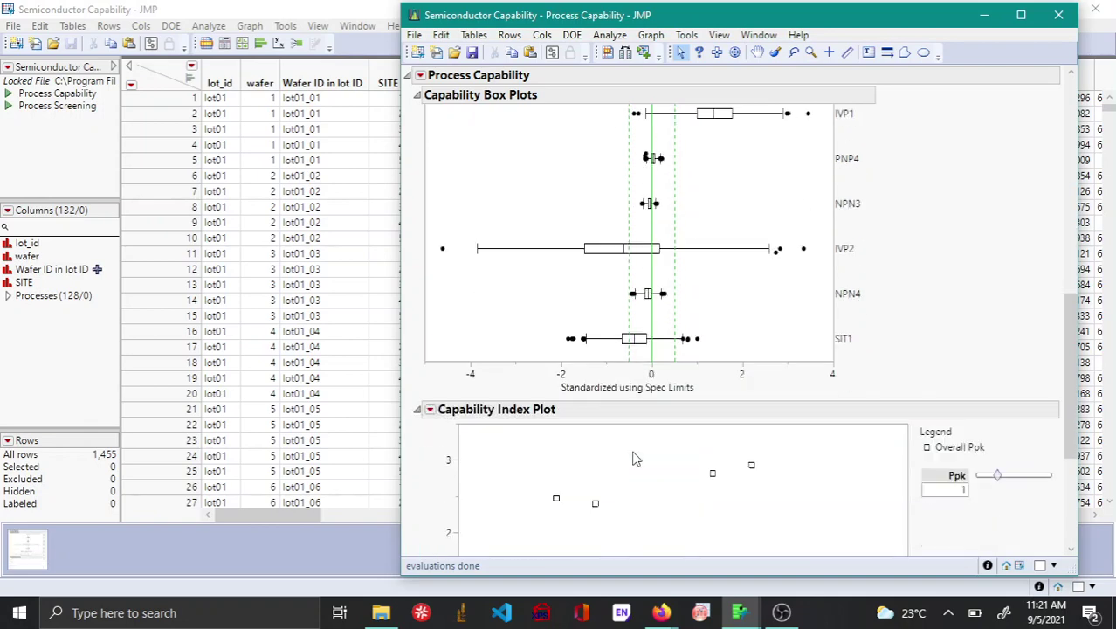
pyautogui.scroll(2, 653, 256)
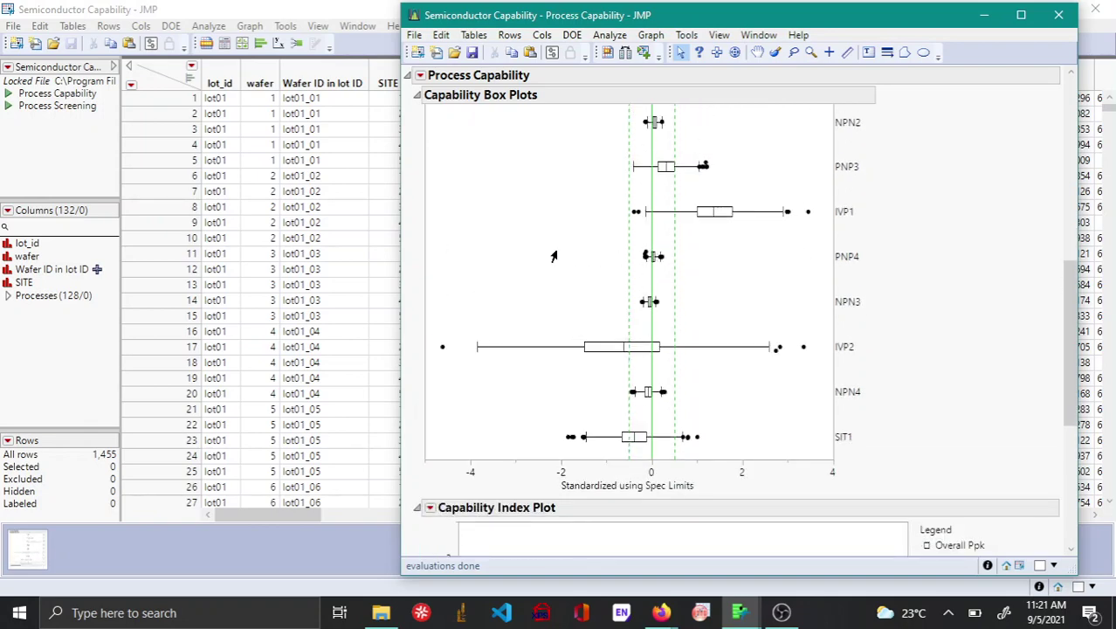
pyautogui.scroll(-3, 553, 256)
pyautogui.scroll(-2, 553, 256)
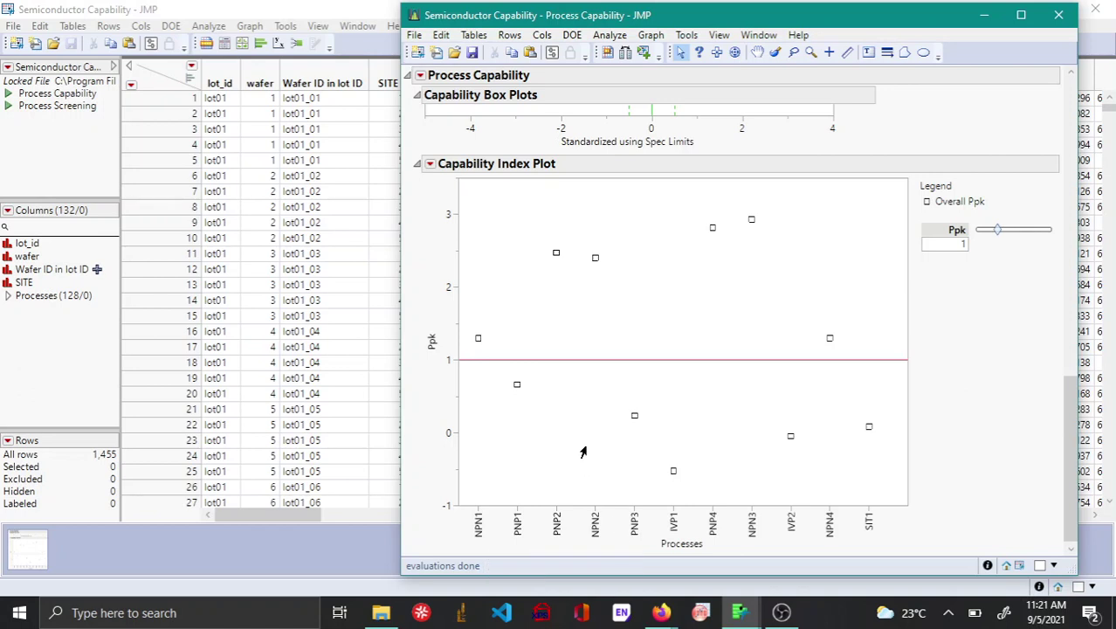
pyautogui.scroll(10, 584, 278)
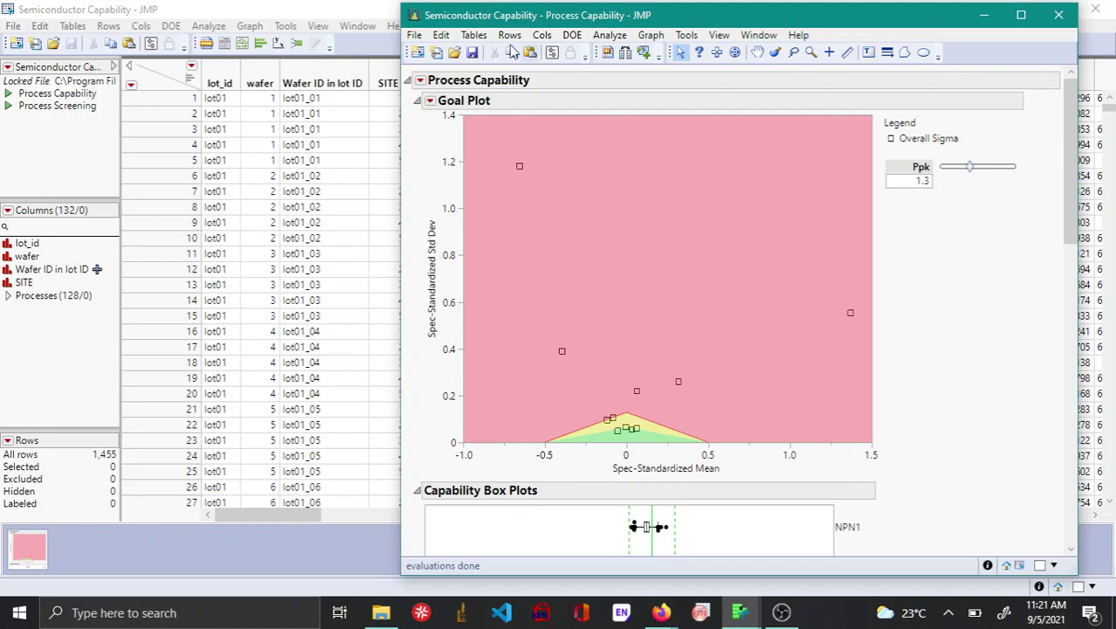
# Add Individual Detail Reports for every process to the Process Capability report.
pyautogui.click(420, 81)
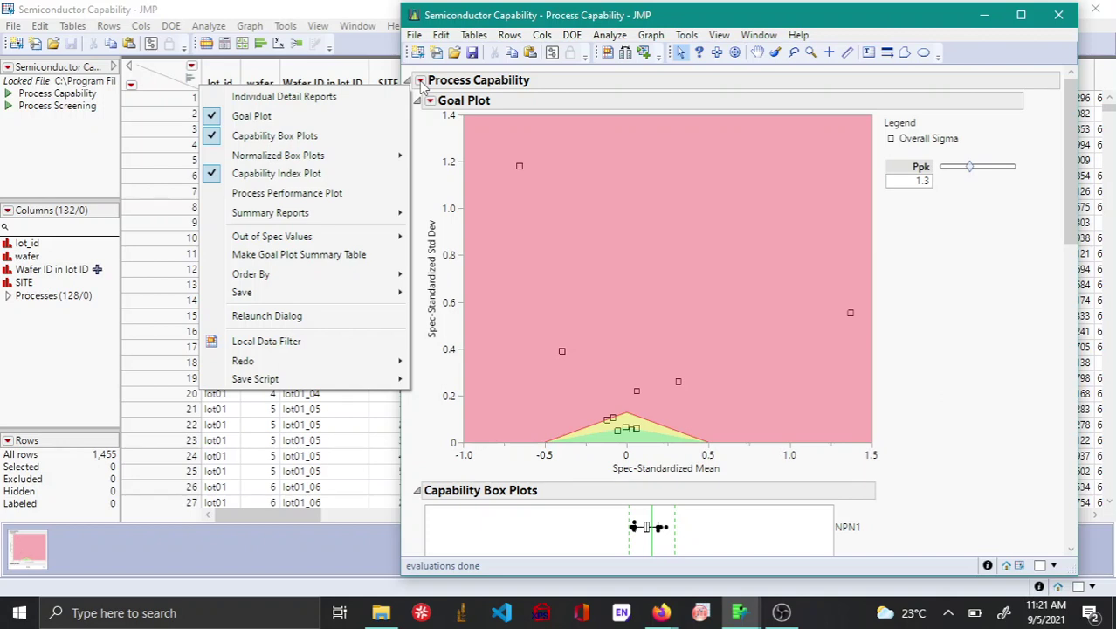
pyautogui.click(367, 101)
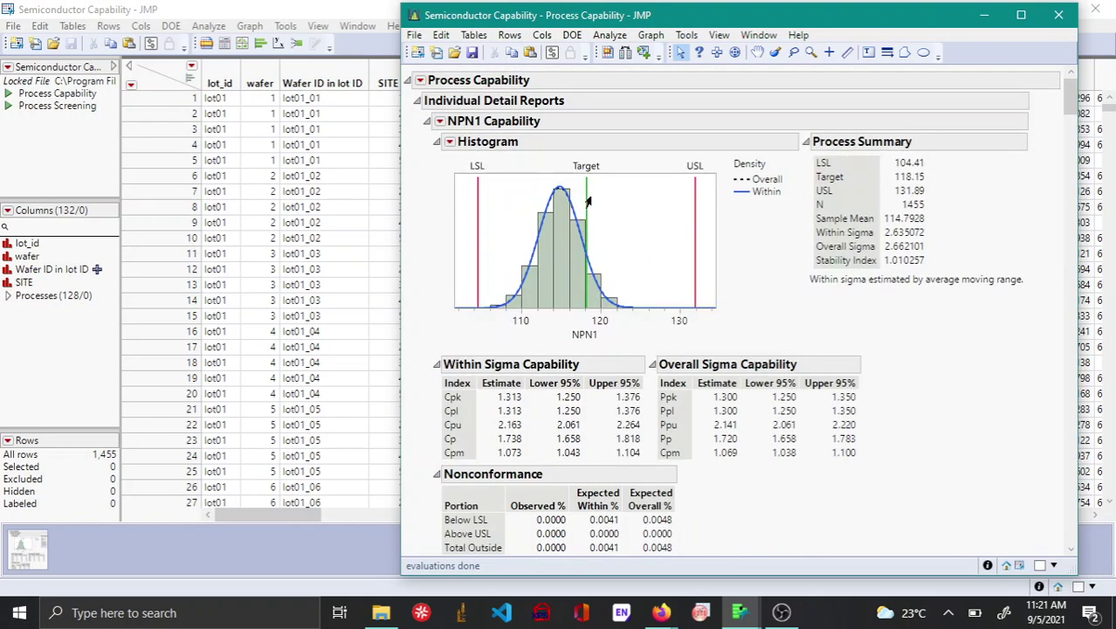
# Scroll through the detail reports from NPN1 to PNP4, reviewing histograms and capability tables.
pyautogui.scroll(-5, 595, 190)
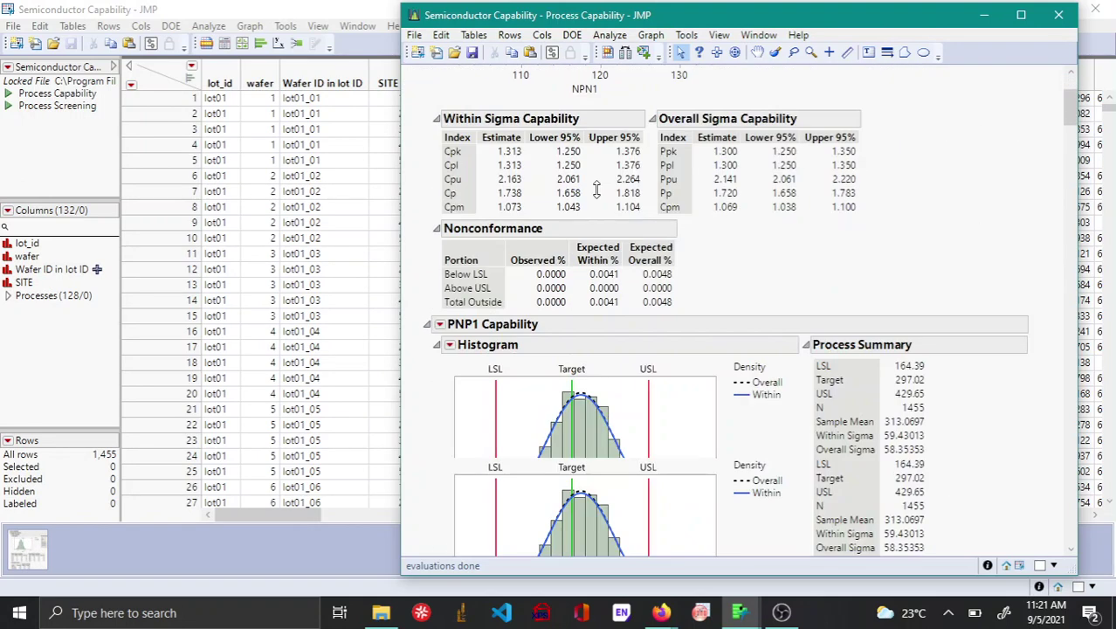
pyautogui.scroll(-9, 596, 190)
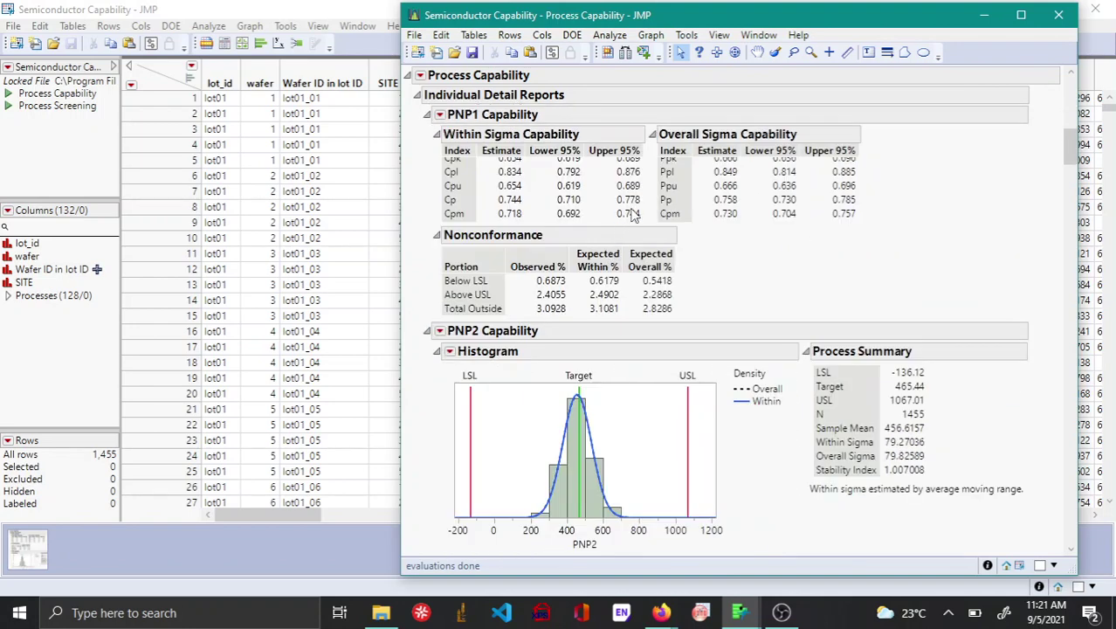
pyautogui.scroll(4, 632, 214)
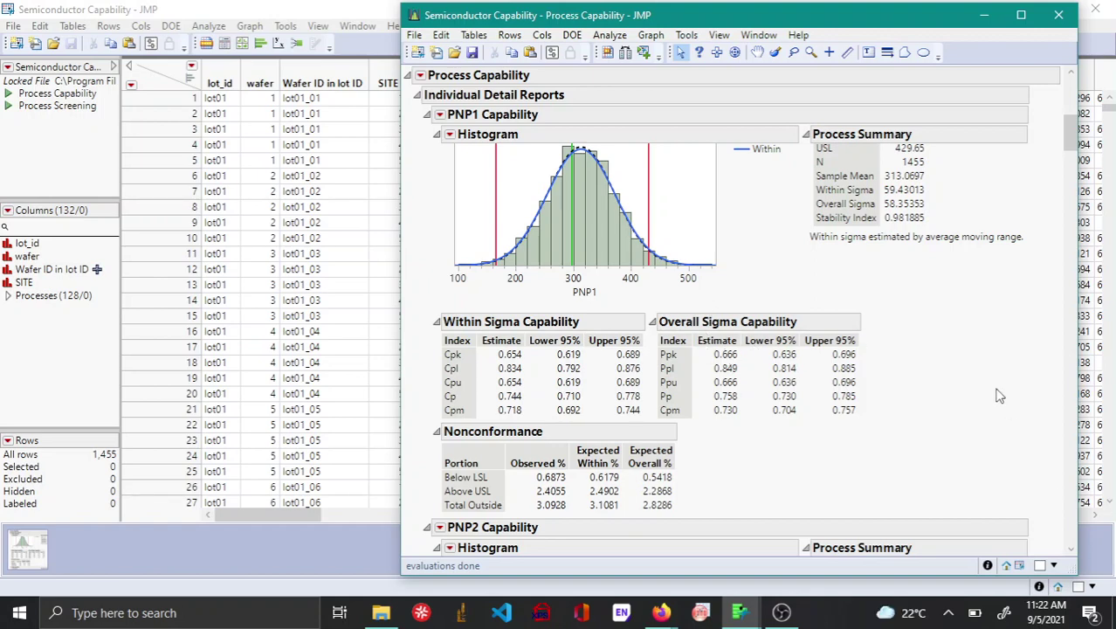
pyautogui.scroll(-15, 831, 345)
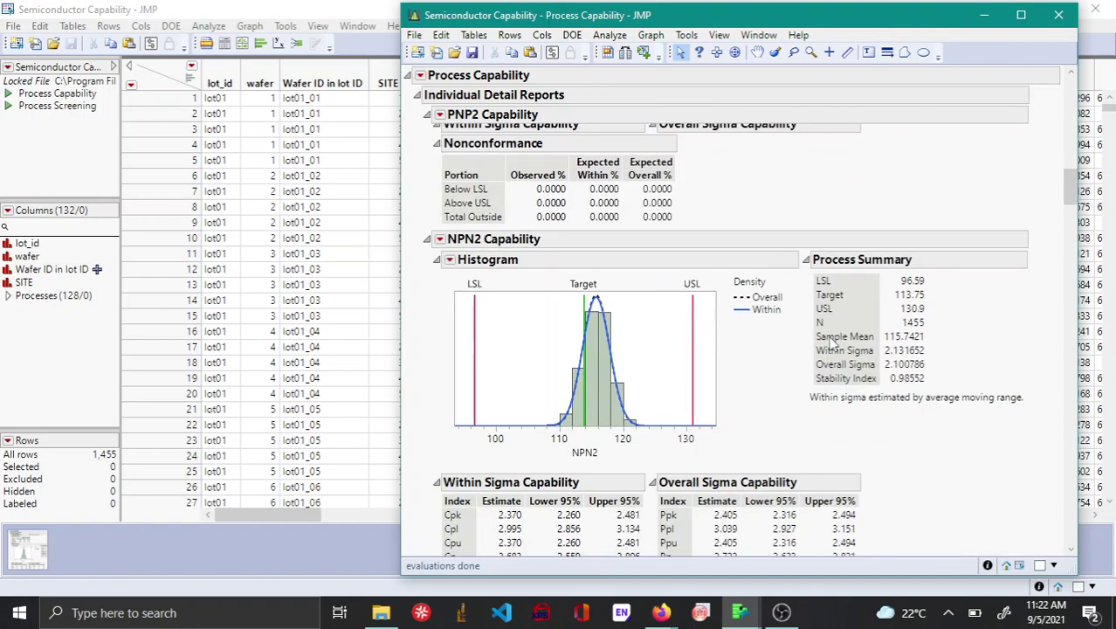
pyautogui.scroll(3, 831, 345)
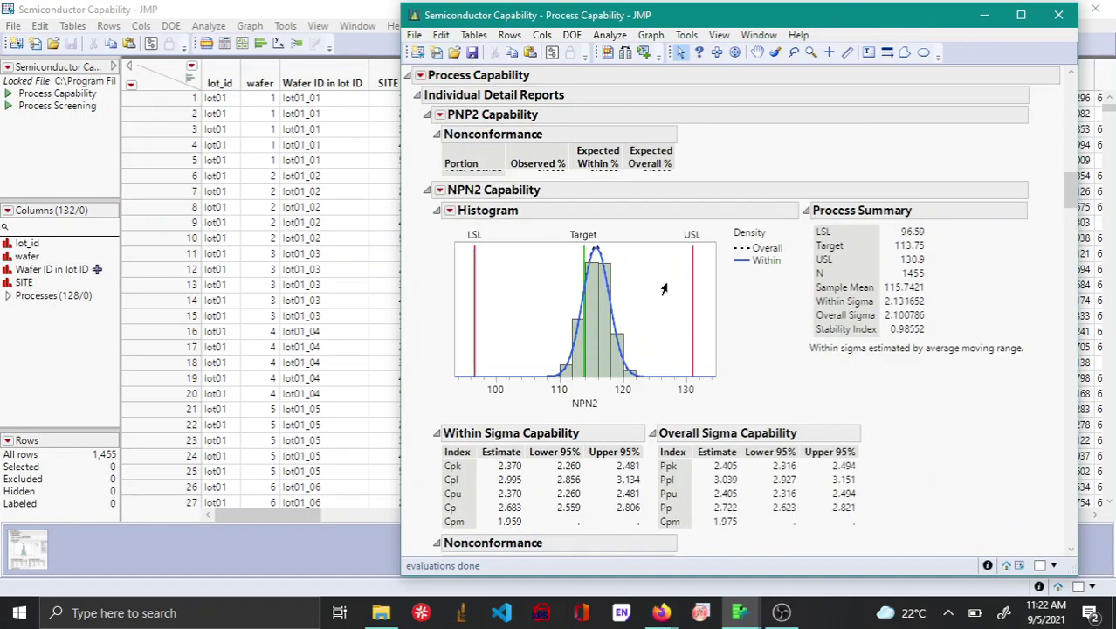
pyautogui.scroll(-8, 654, 288)
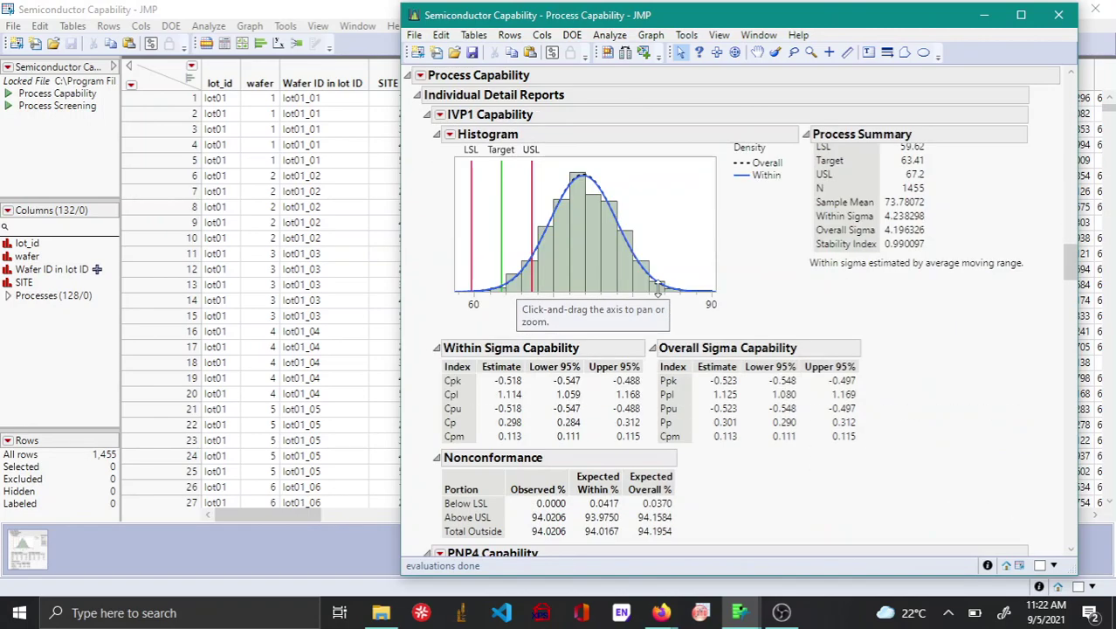
pyautogui.scroll(2, 658, 290)
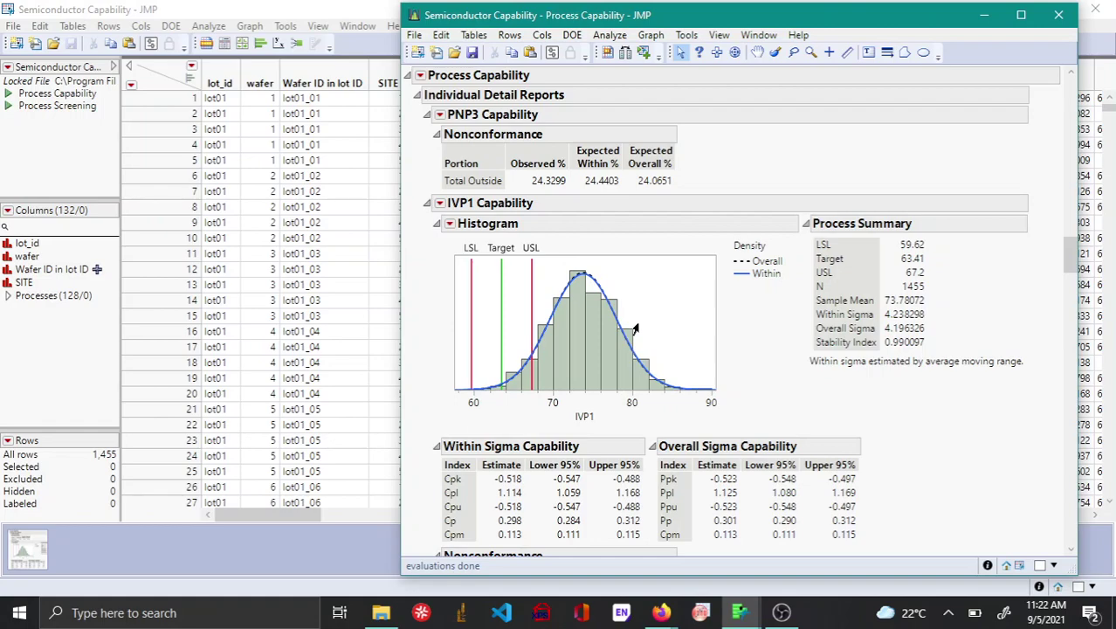
pyautogui.scroll(-10, 634, 316)
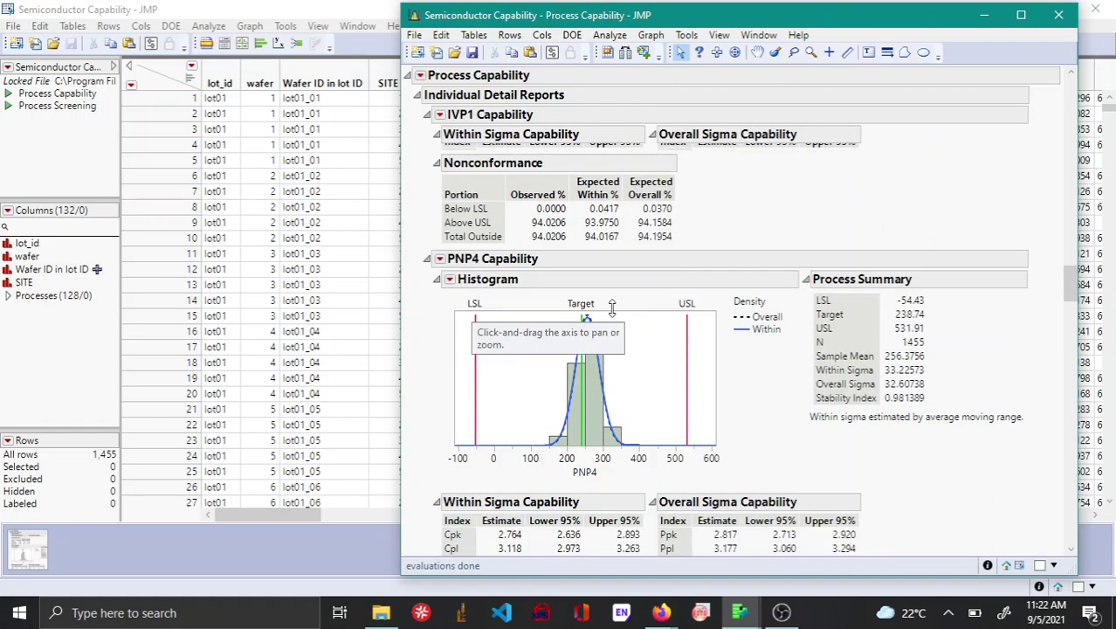